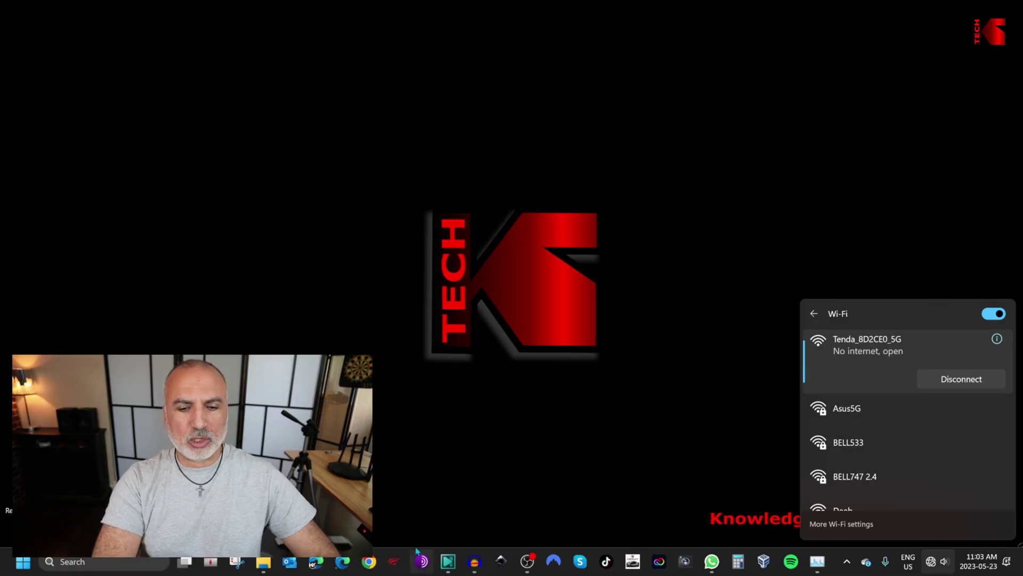
Open a new Edge InPrivate browsing window
{"action": "left_click", "coordinate": [342, 561]}
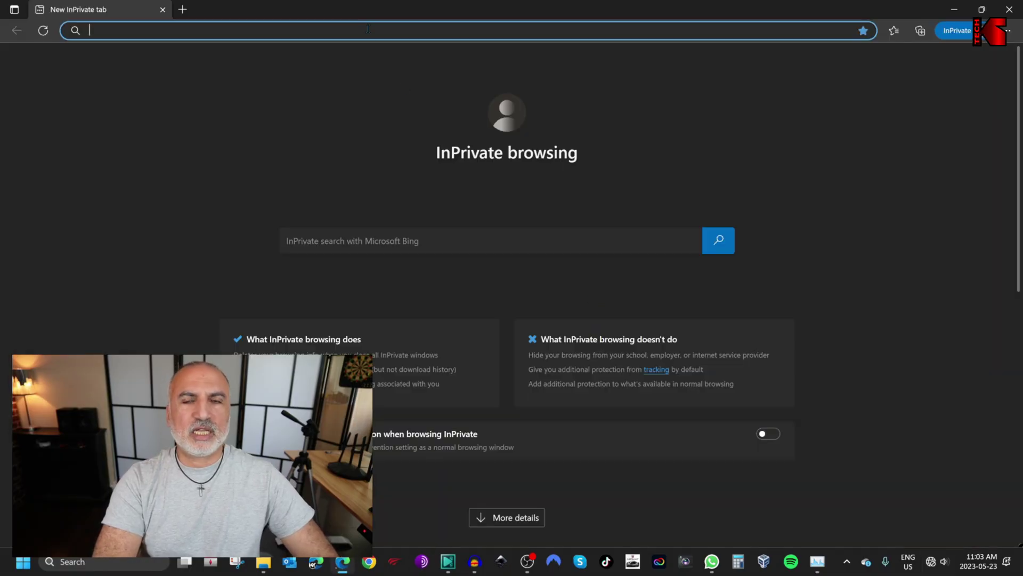
Load tendawifi.com and start the router's quick setup wizard
{"action": "type", "text": "tendawif"}
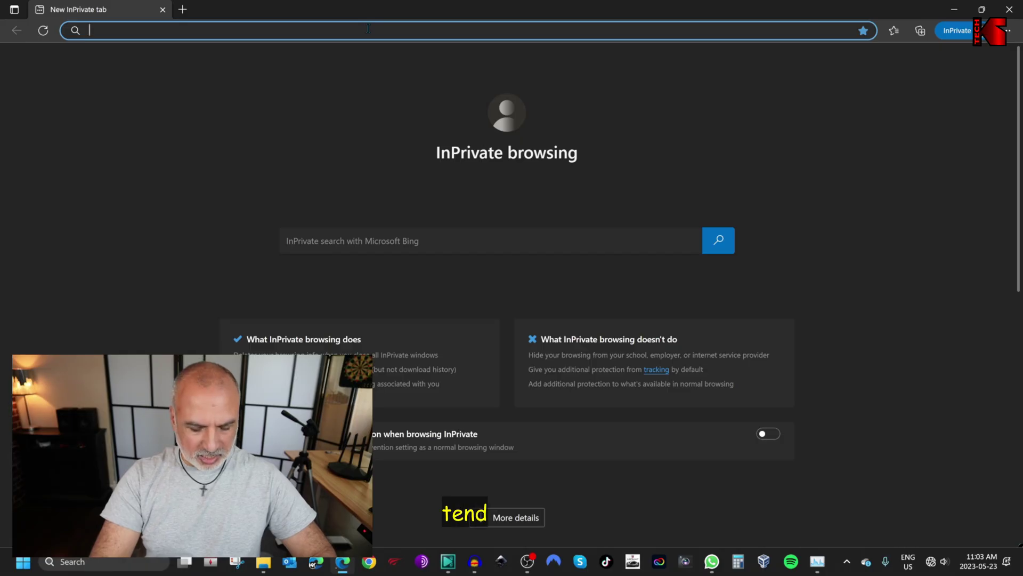
{"action": "type", "text": "i.com"}
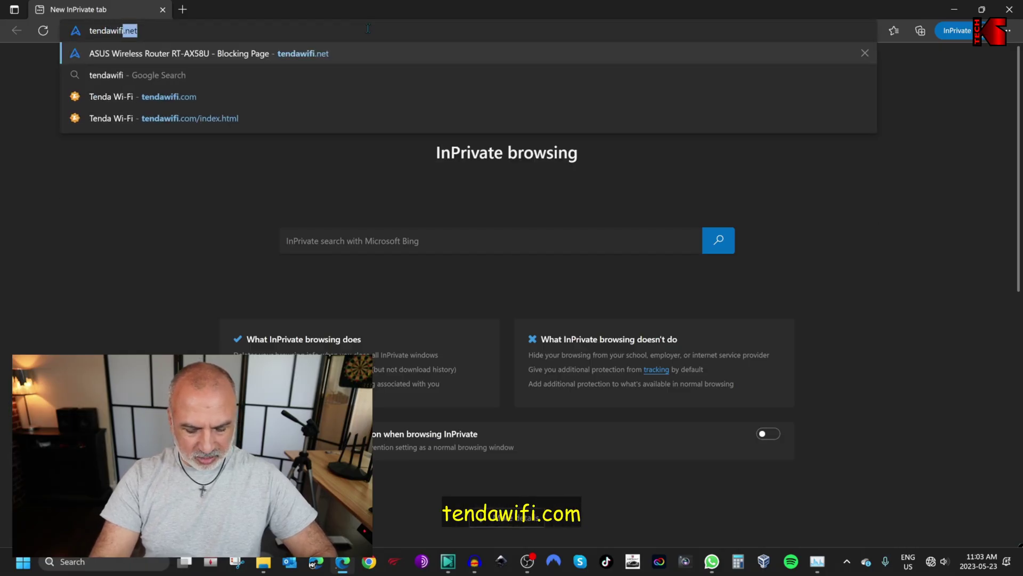
{"action": "key", "text": "Return"}
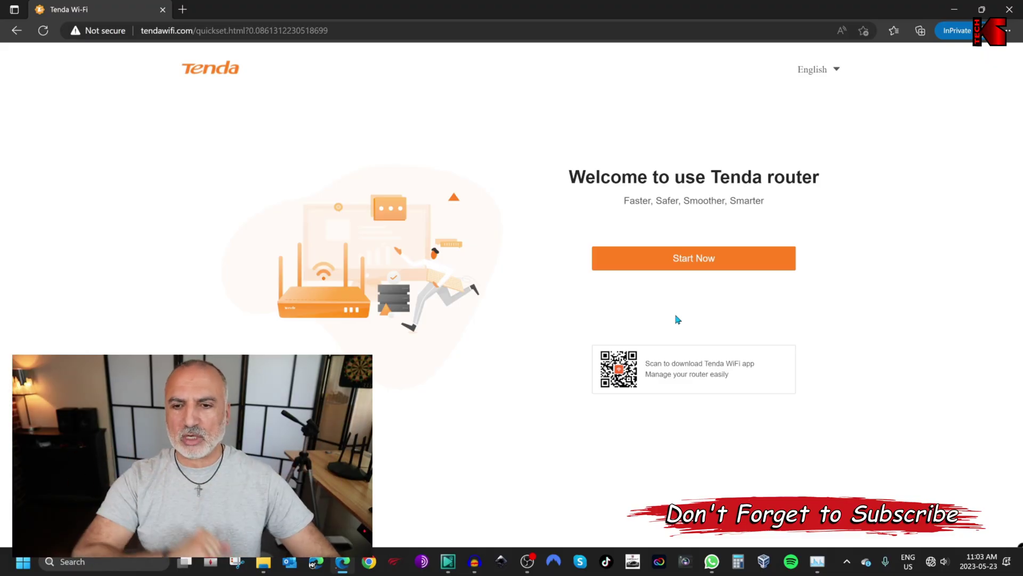
{"action": "left_click", "coordinate": [699, 261]}
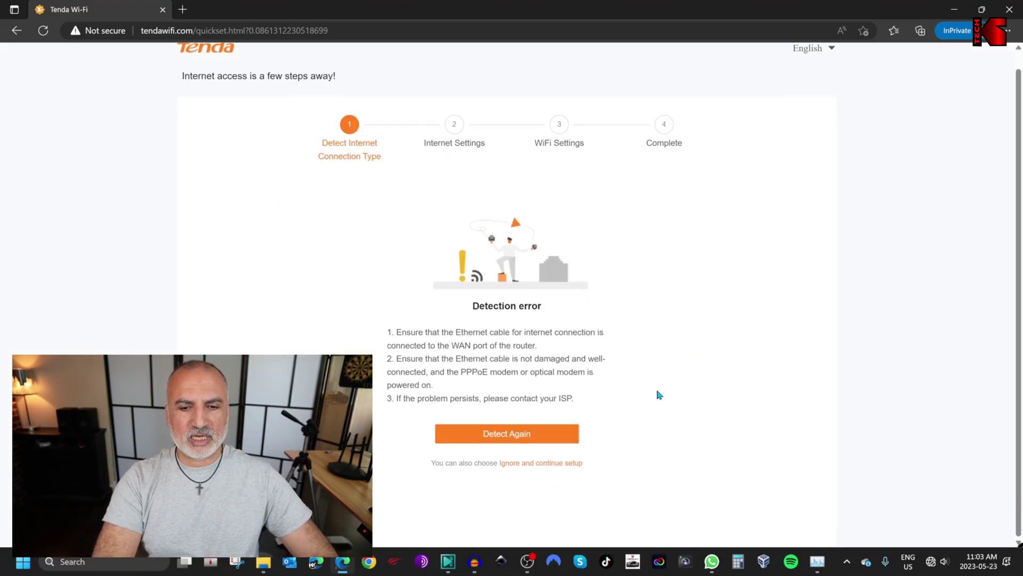
Skip internet detection and Internet Settings, then select the WiFi name's default suffix
{"action": "left_click", "coordinate": [534, 468]}
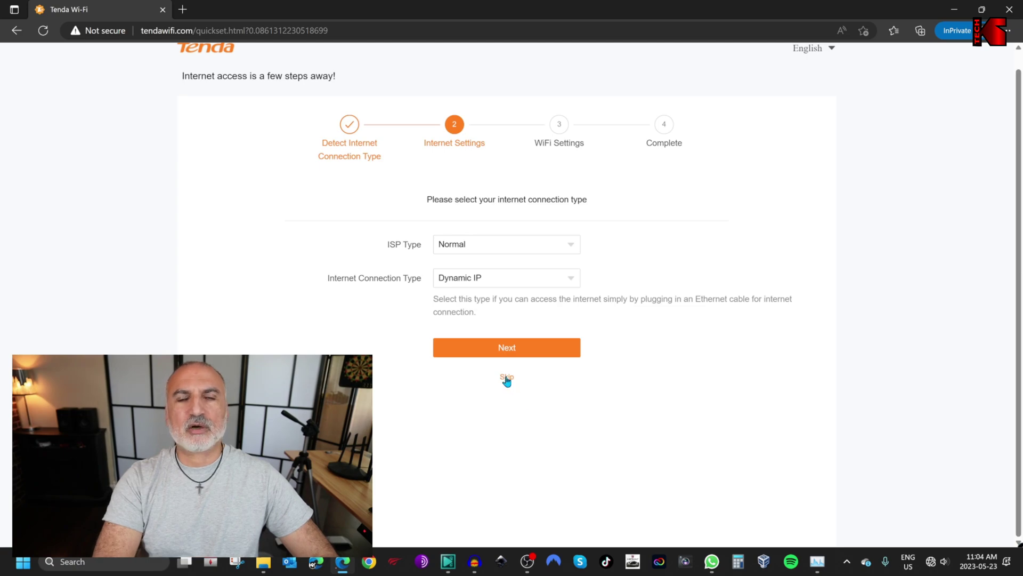
{"action": "left_click", "coordinate": [507, 377]}
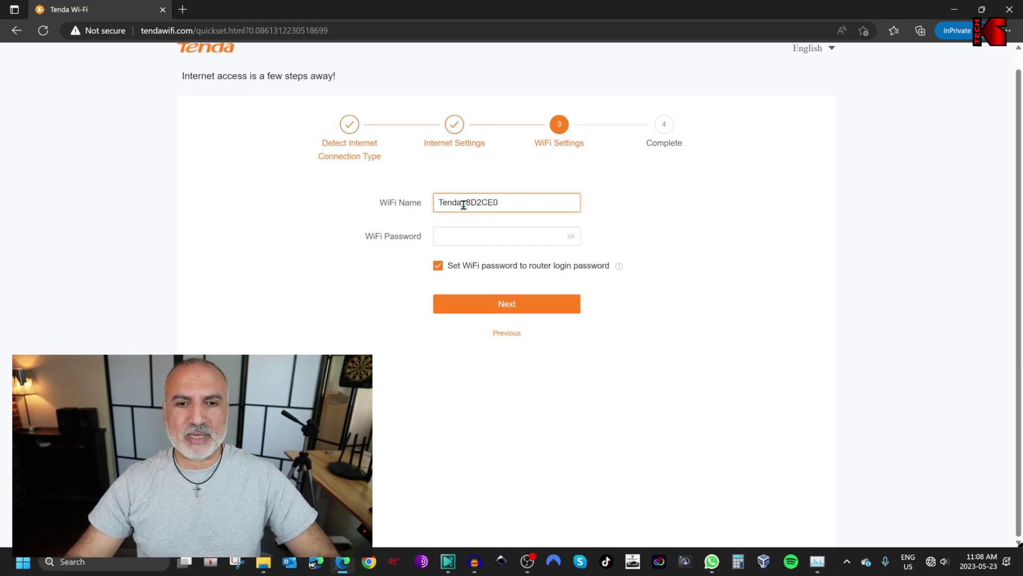
{"action": "left_click_drag", "start_coordinate": [461, 204], "coordinate": [532, 195]}
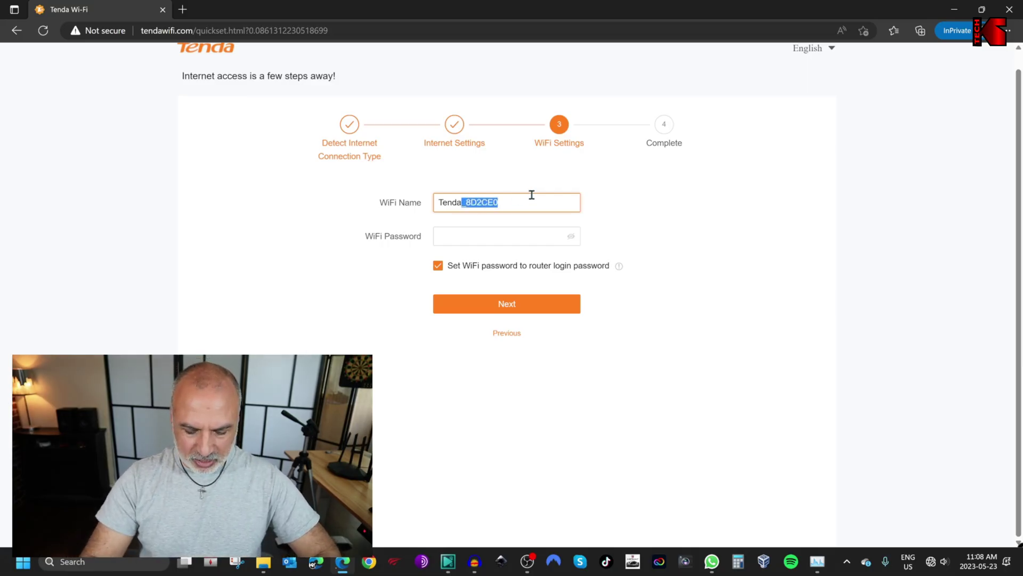
Rename the WiFi to Tenda-RPT, set a WiFi password, and complete the configuration
{"action": "type", "text": "-"}
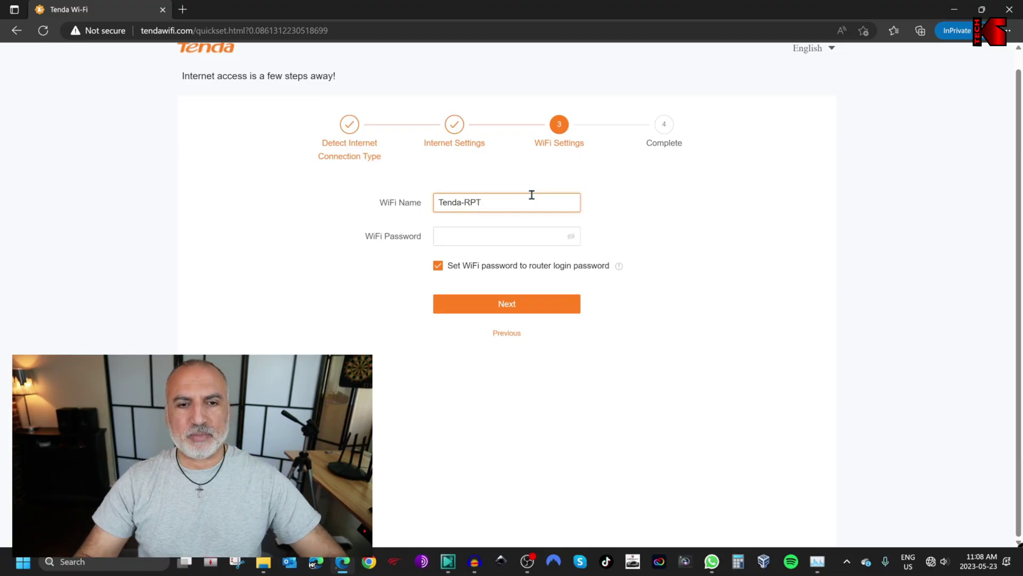
{"action": "type", "text": "RPT"}
{"action": "left_click", "coordinate": [459, 235]}
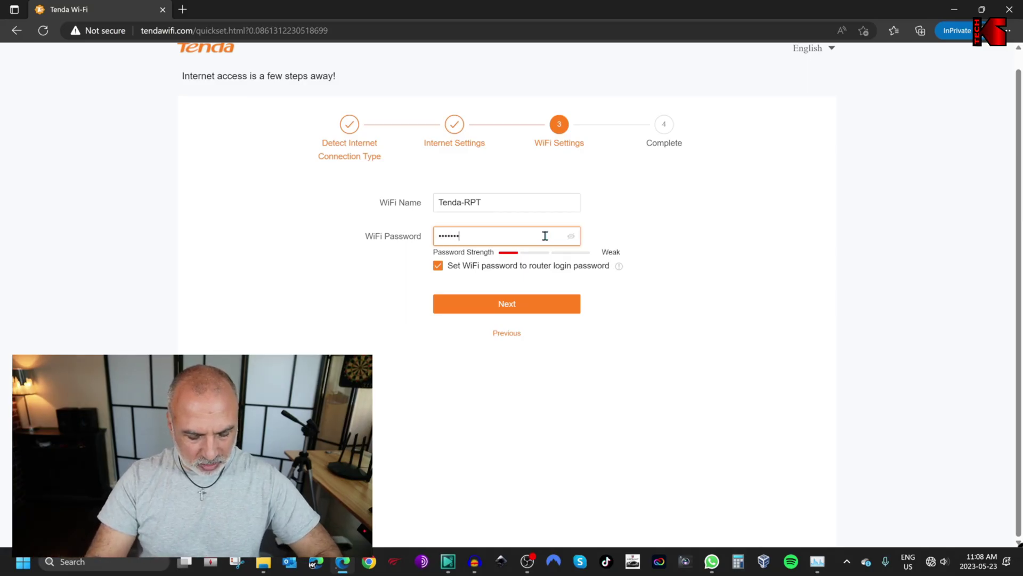
{"action": "type", "text": "••••"}
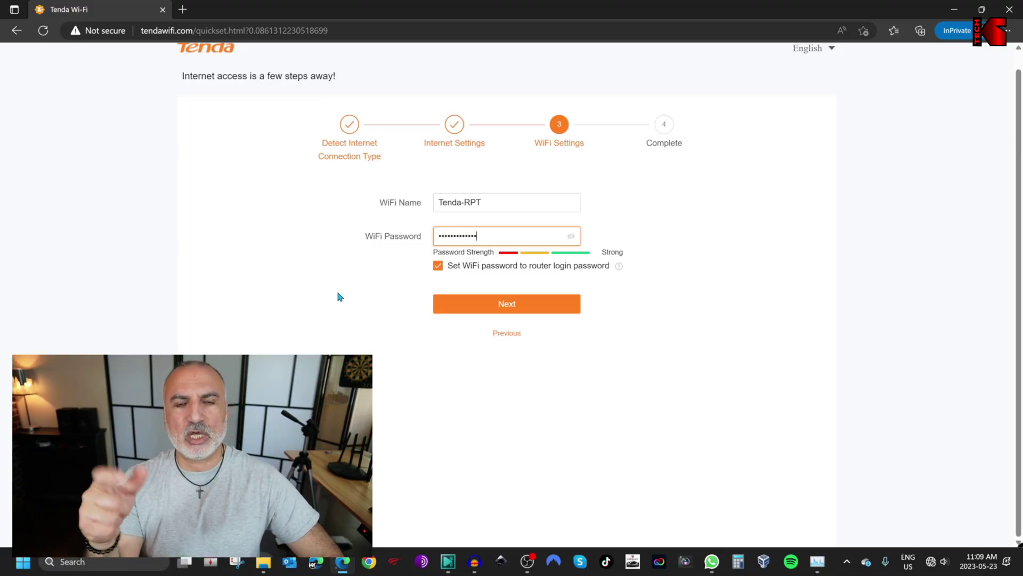
{"action": "left_click", "coordinate": [501, 310]}
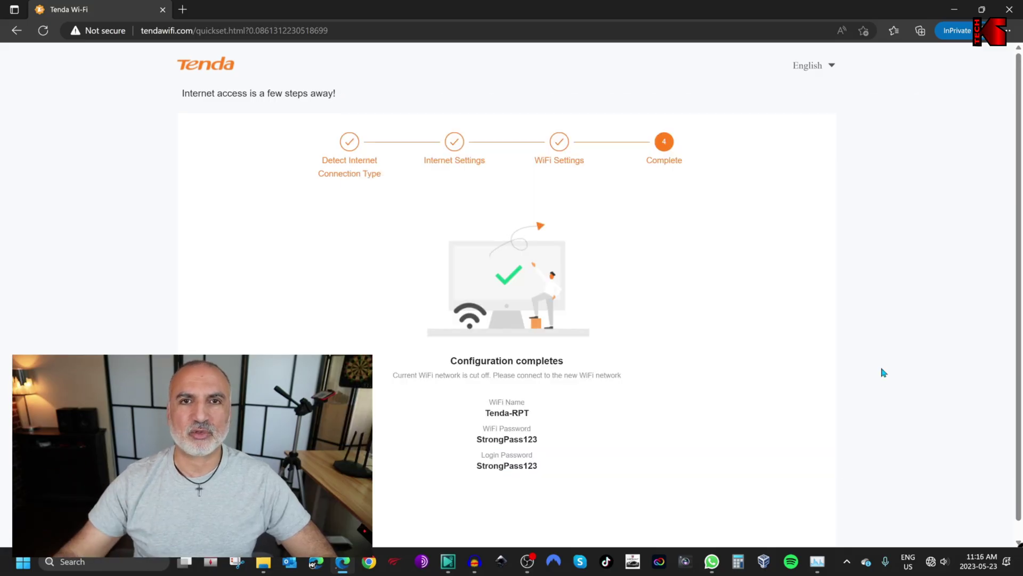
{"action": "left_click", "coordinate": [932, 562]}
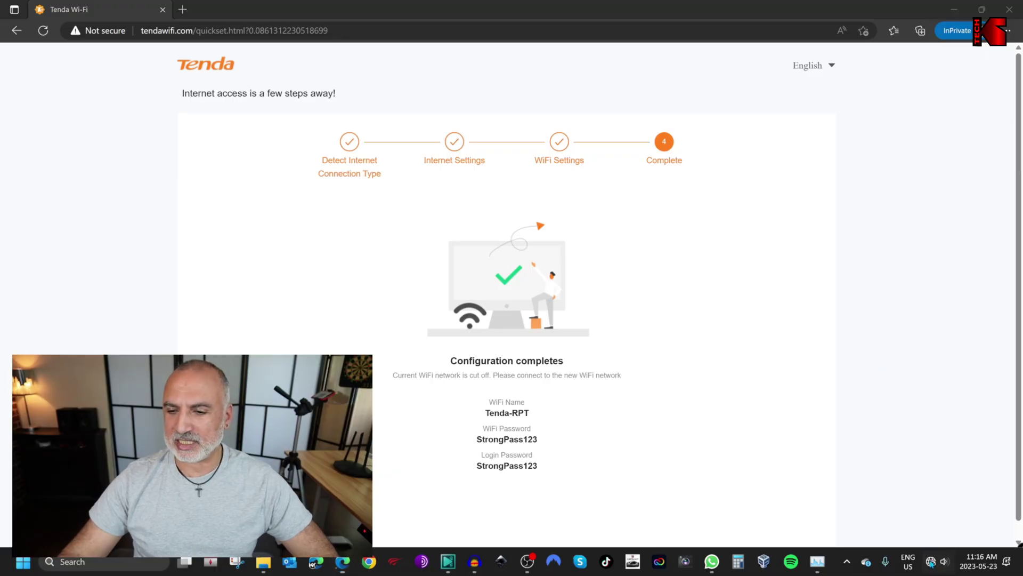
Connect Windows to the Tenda-RPT_5G network by entering its security key
{"action": "left_click", "coordinate": [858, 368]}
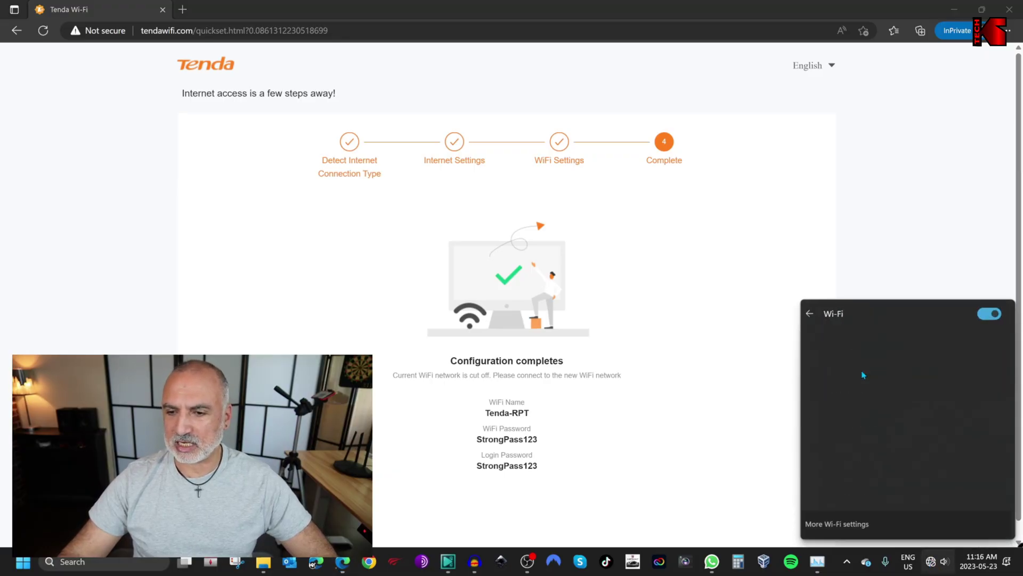
{"action": "scroll", "coordinate": [910, 396], "scroll_direction": "down", "scroll_amount": 7}
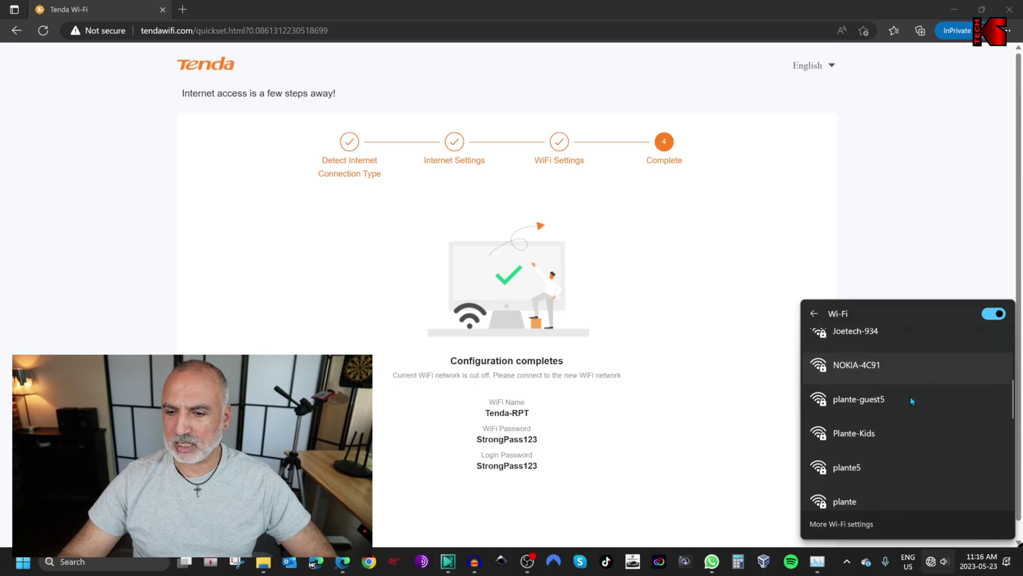
{"action": "scroll", "coordinate": [911, 397], "scroll_direction": "down", "scroll_amount": 1}
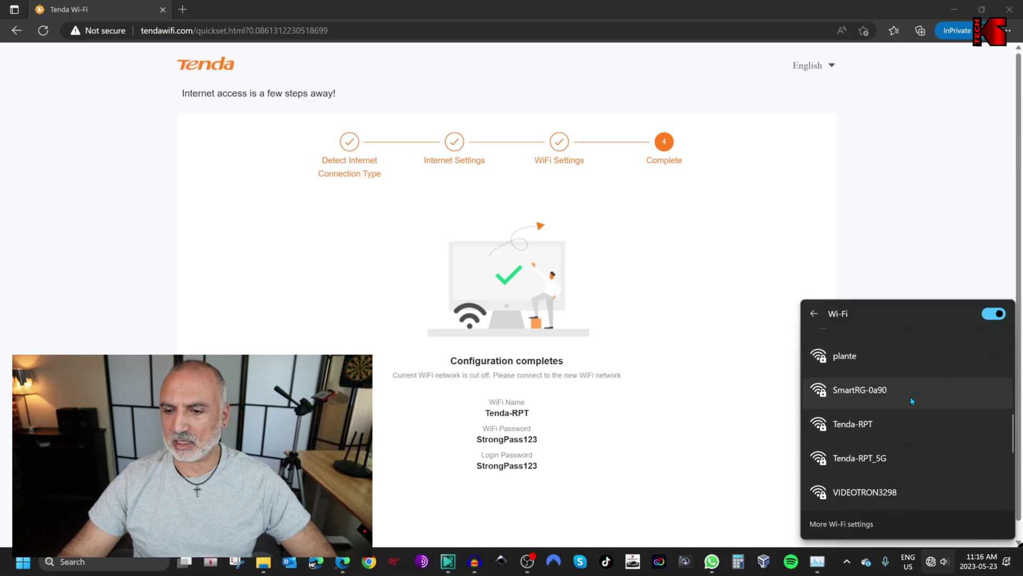
{"action": "left_click", "coordinate": [864, 462]}
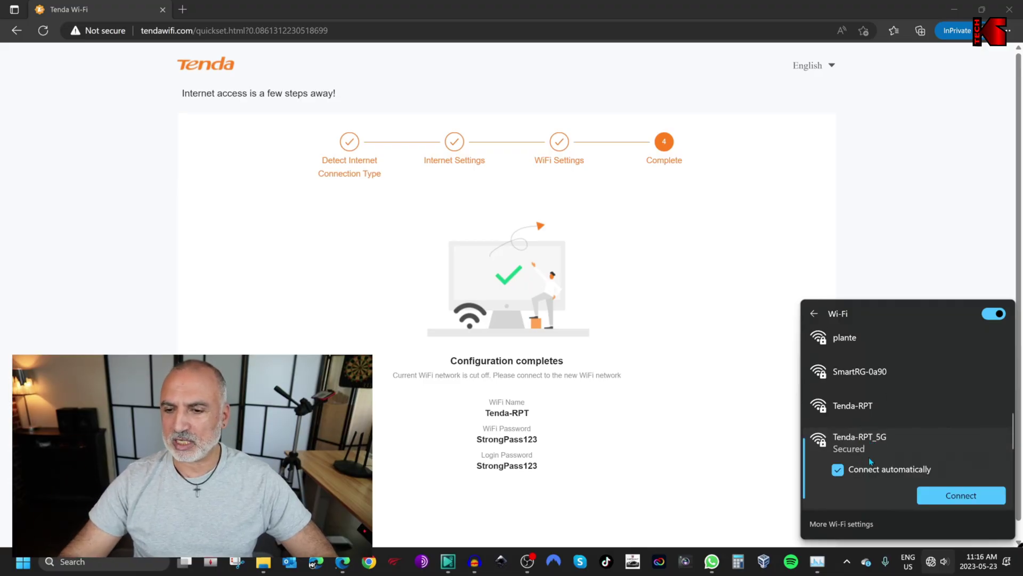
{"action": "left_click", "coordinate": [958, 496]}
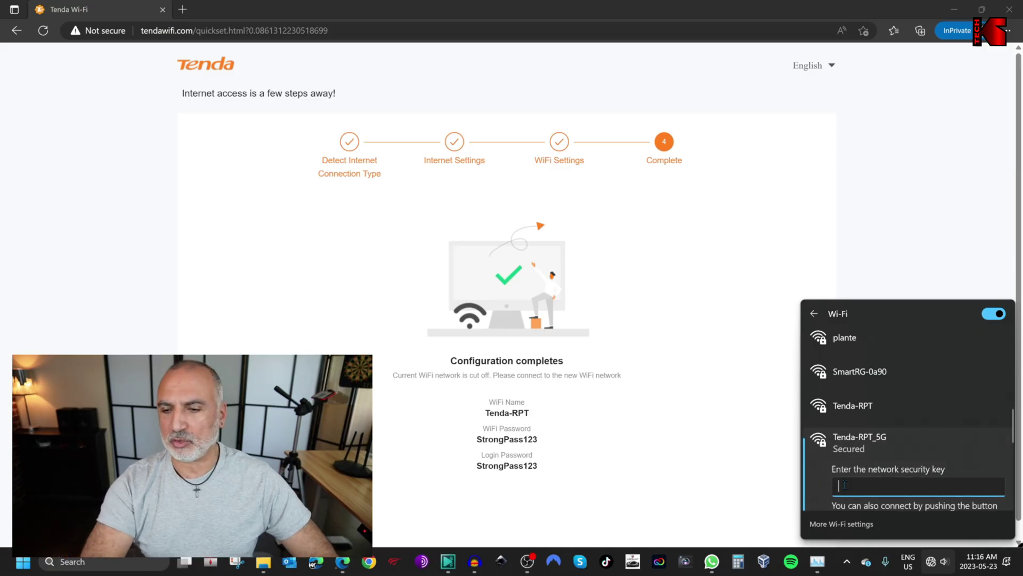
{"action": "type", "text": "StrongPass1"}
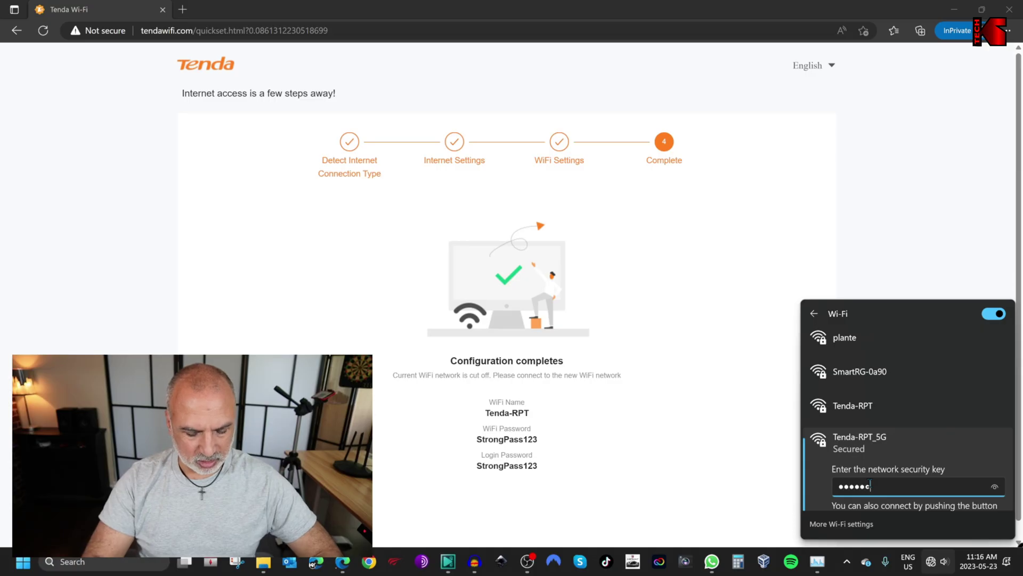
{"action": "type", "text": "23"}
{"action": "key", "text": "Return"}
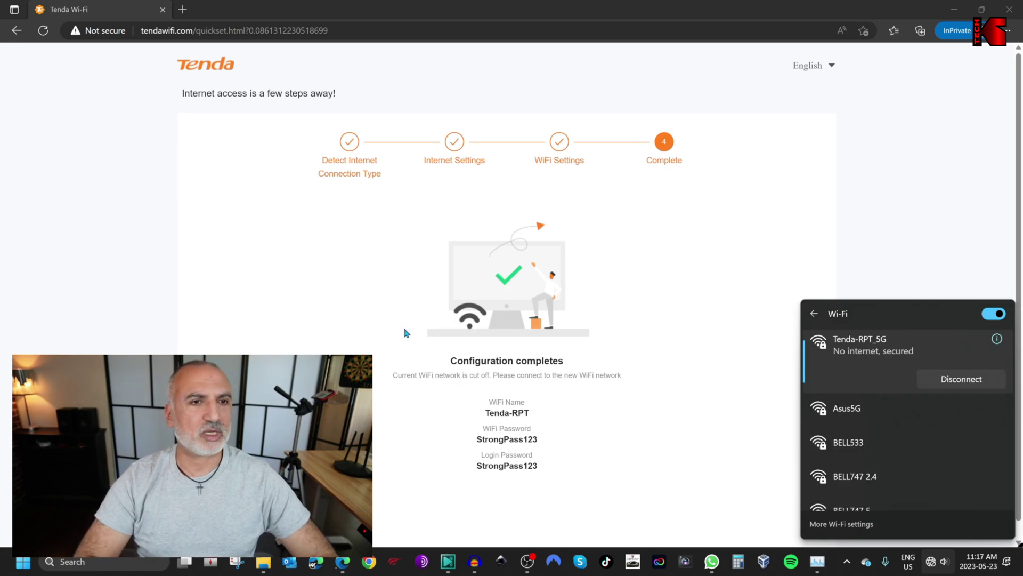
{"action": "left_click", "coordinate": [283, 14]}
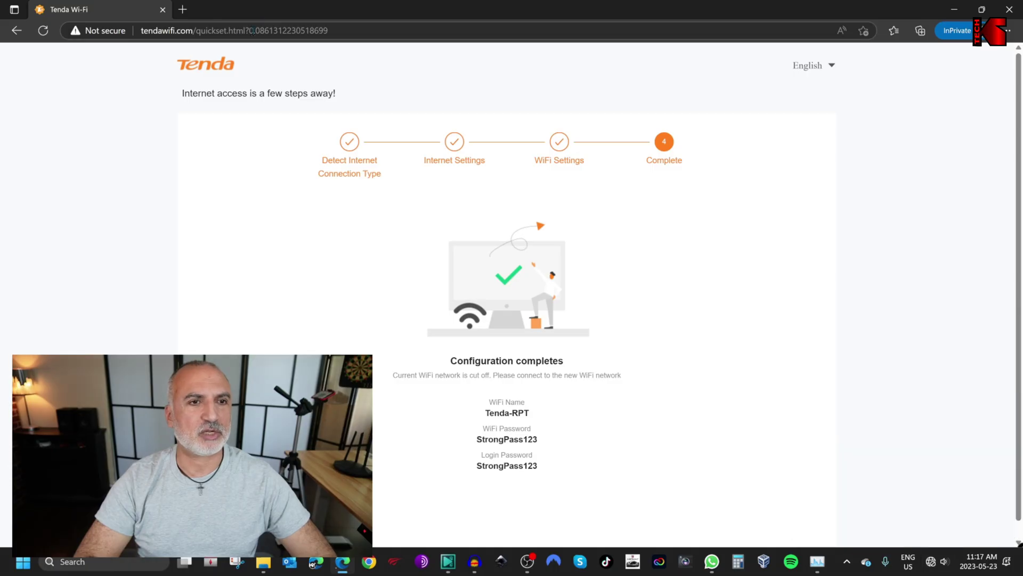
Reload tendawifi.com without the quickset path, log in with the router password, and open More
{"action": "left_click_drag", "start_coordinate": [195, 33], "coordinate": [386, 33]}
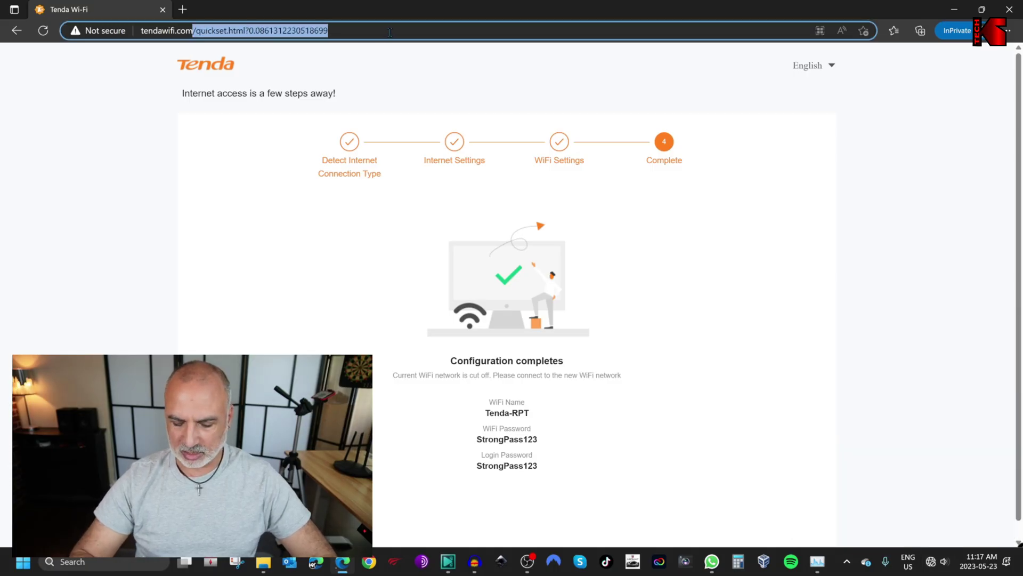
{"action": "key", "text": "BackSpace"}
{"action": "key", "text": "Return"}
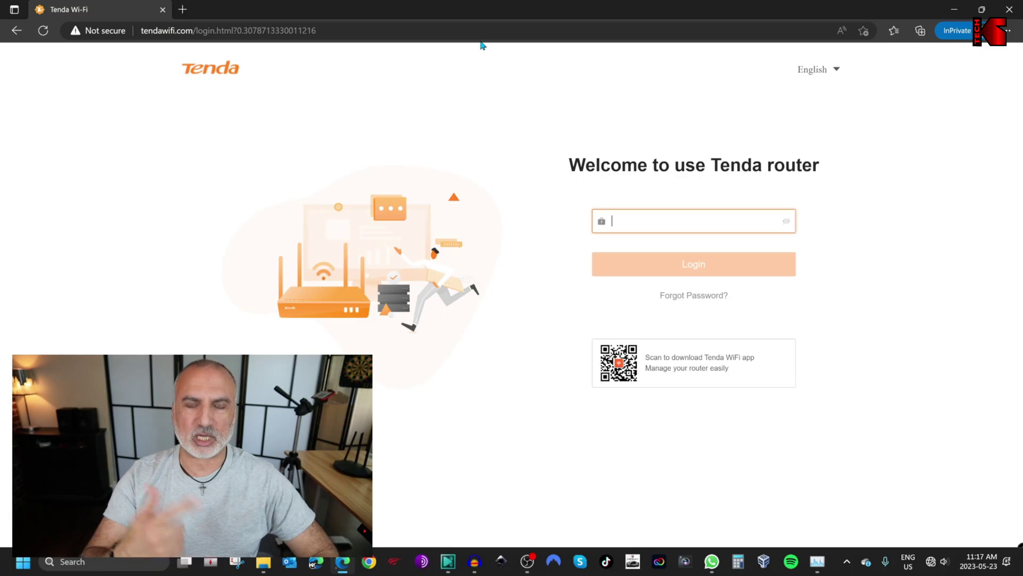
{"action": "type", "text": "admin12345678"}
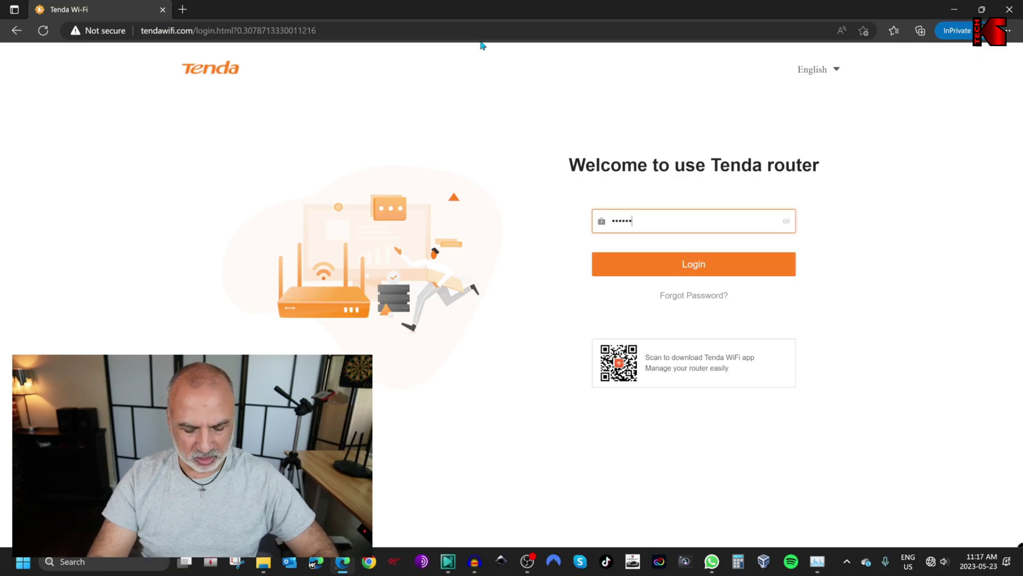
{"action": "key", "text": "Return"}
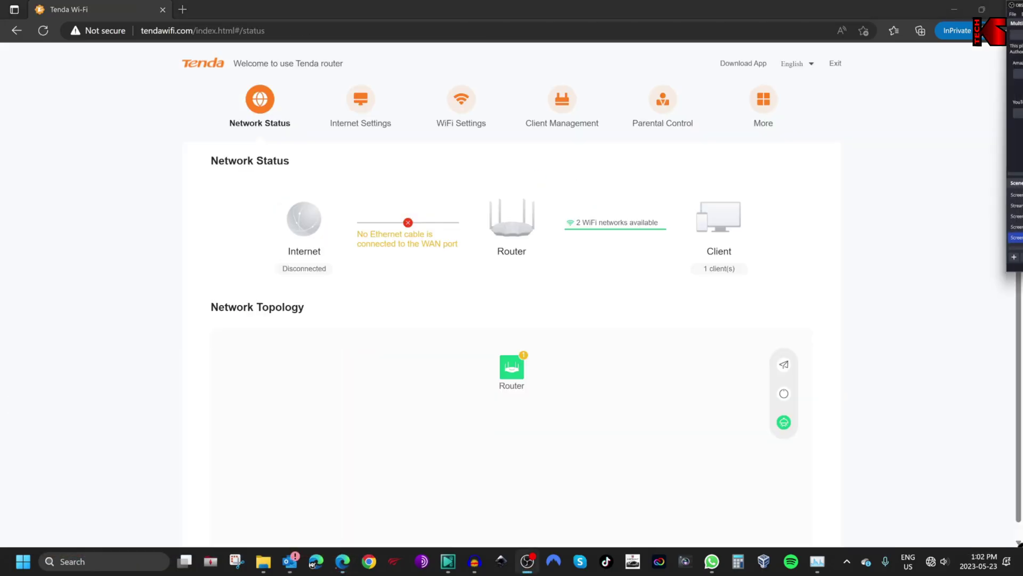
{"action": "left_click", "coordinate": [762, 107]}
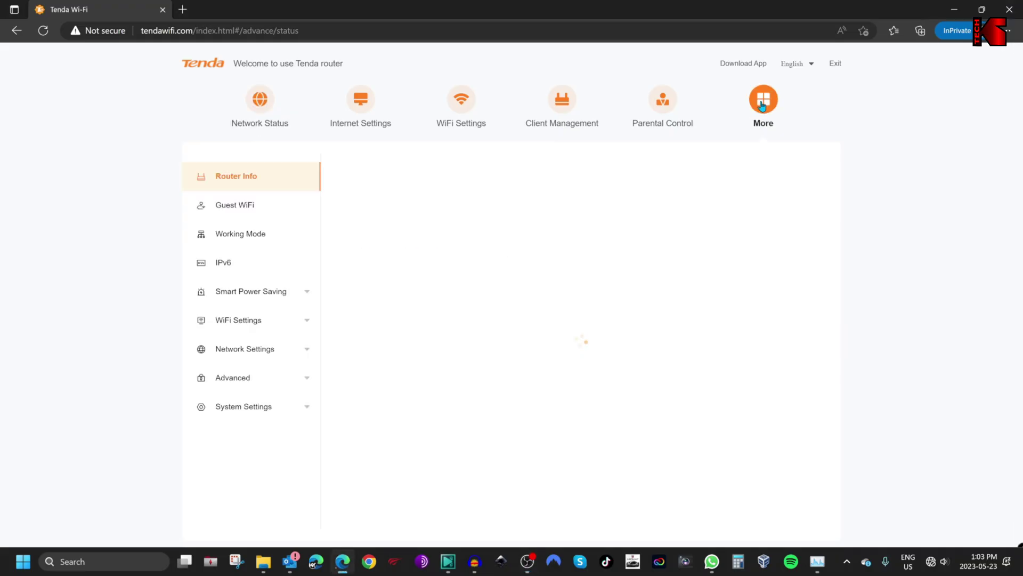
On the Working Mode page, choose Switch Mode for Client+AP Mode
{"action": "left_click", "coordinate": [250, 237]}
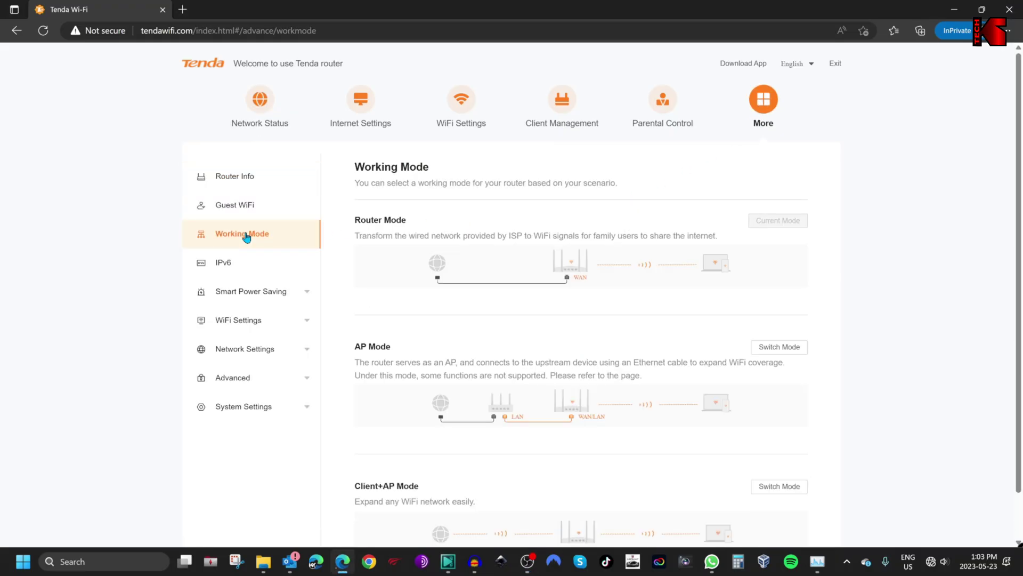
{"action": "scroll", "coordinate": [448, 303], "scroll_direction": "down", "scroll_amount": 1}
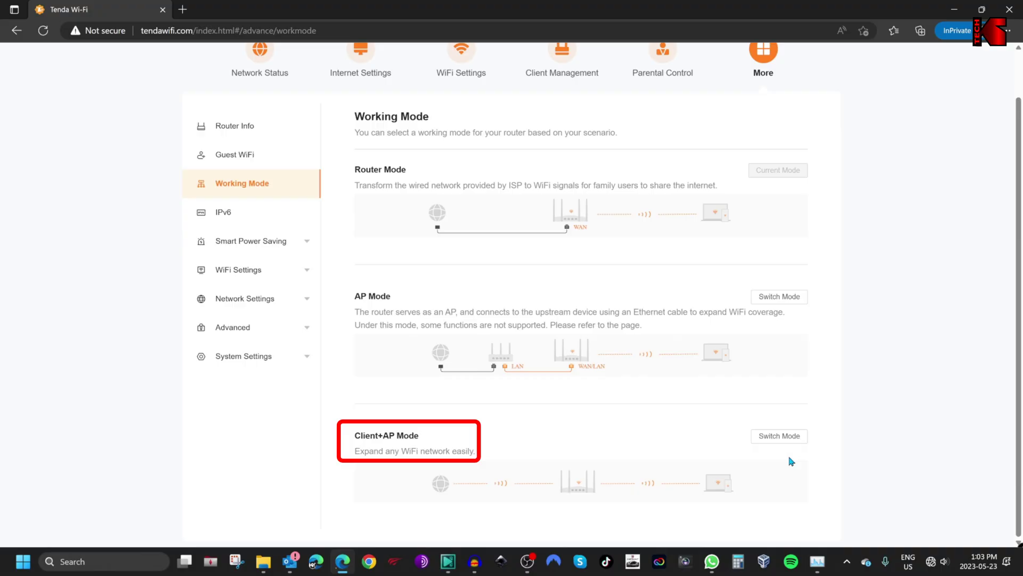
{"action": "left_click", "coordinate": [779, 437]}
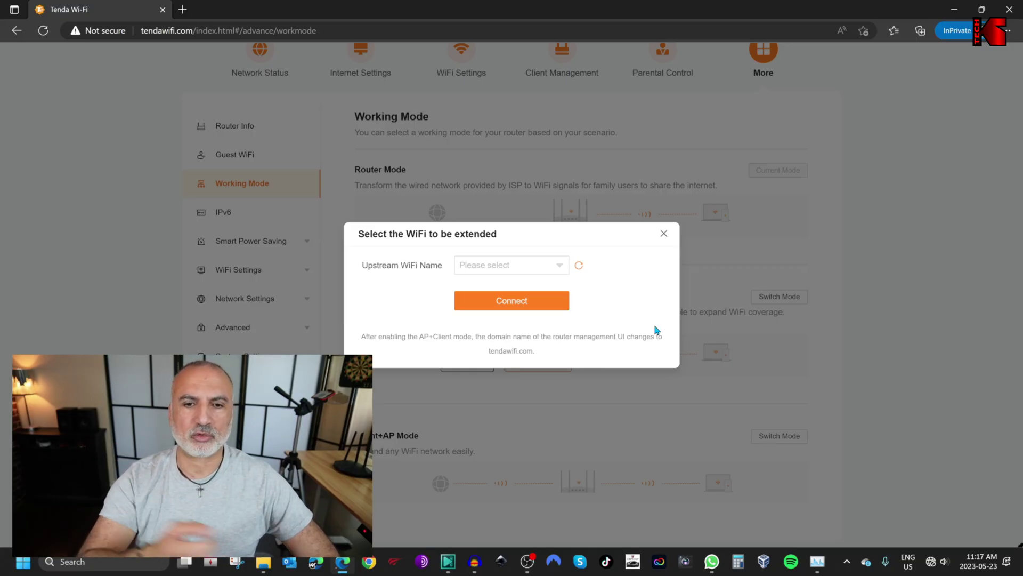
Pick Asus5G as the upstream WiFi, paste its password, and connect
{"action": "left_click", "coordinate": [560, 270]}
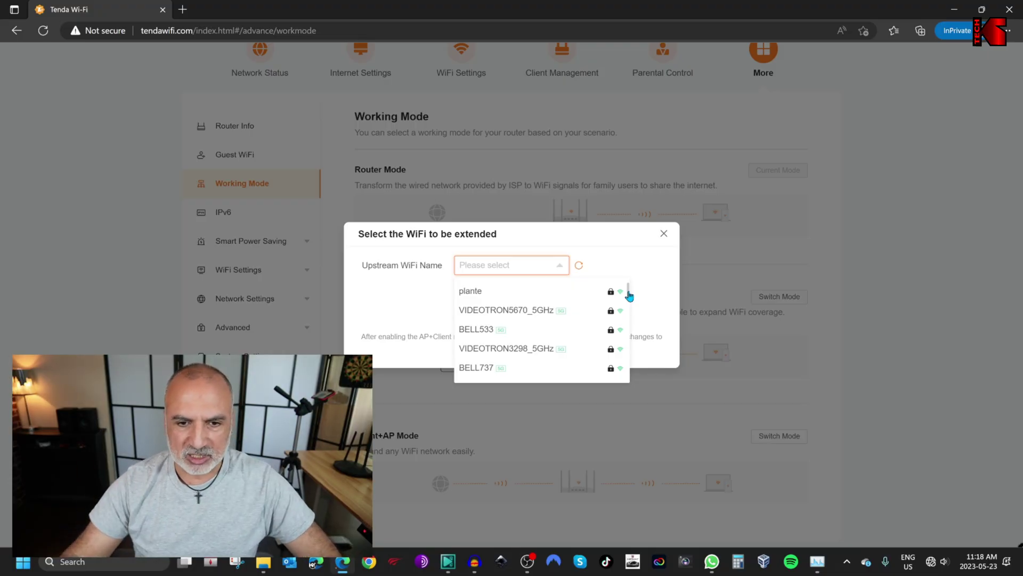
{"action": "left_click_drag", "start_coordinate": [629, 296], "coordinate": [622, 335]}
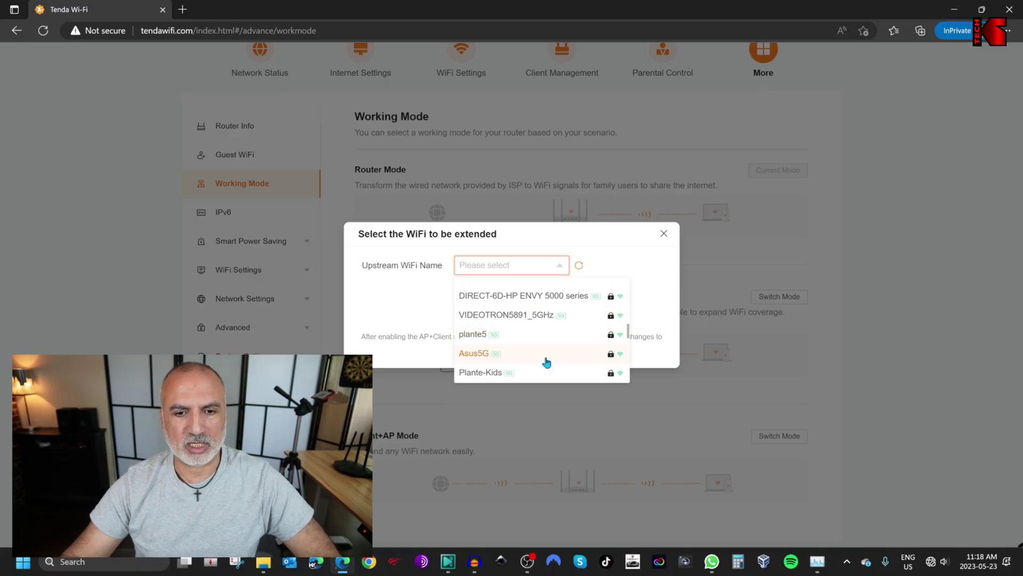
{"action": "left_click", "coordinate": [478, 356]}
{"action": "left_click", "coordinate": [520, 283]}
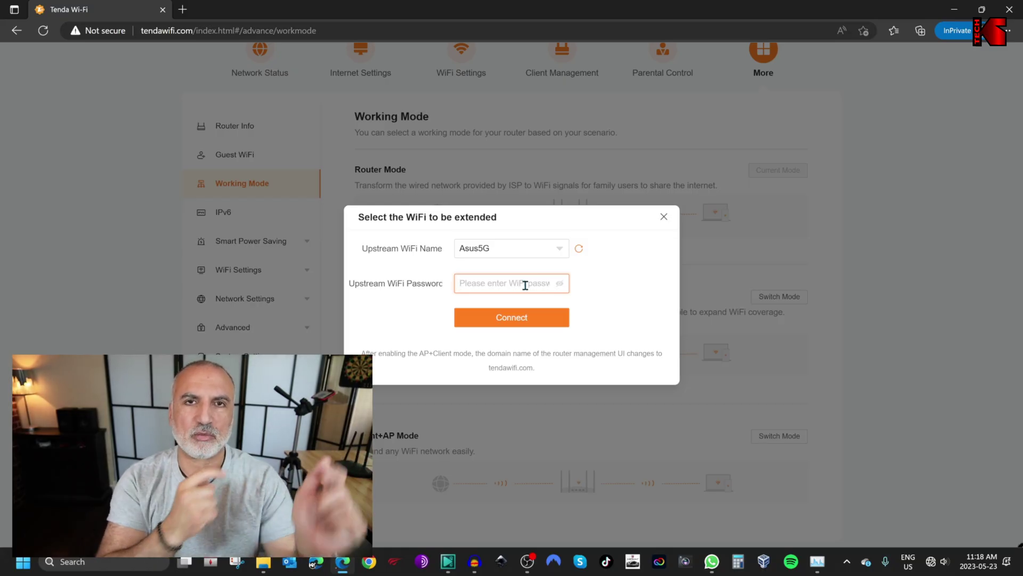
{"action": "key", "text": "ctrl+v"}
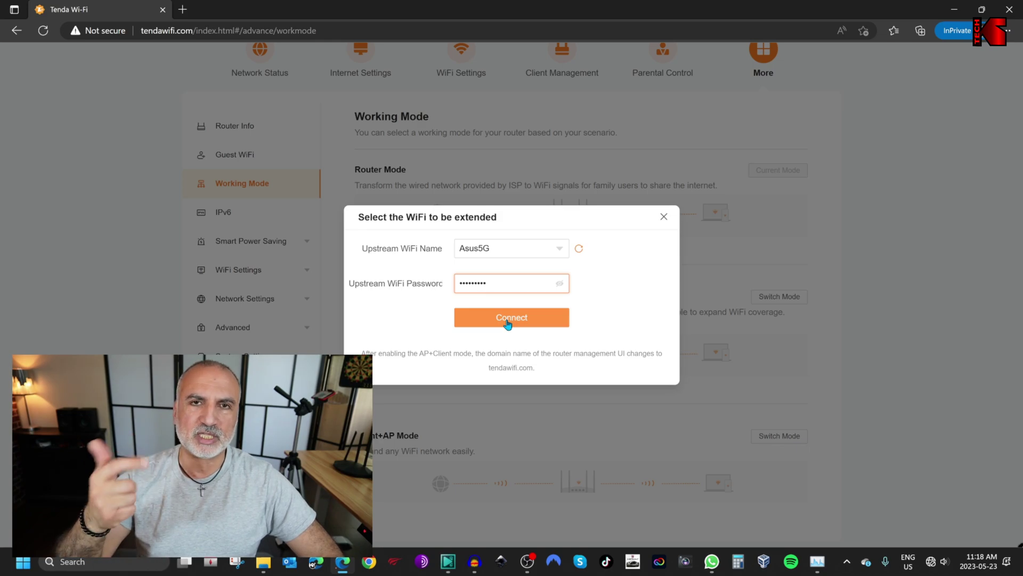
{"action": "left_click", "coordinate": [508, 320]}
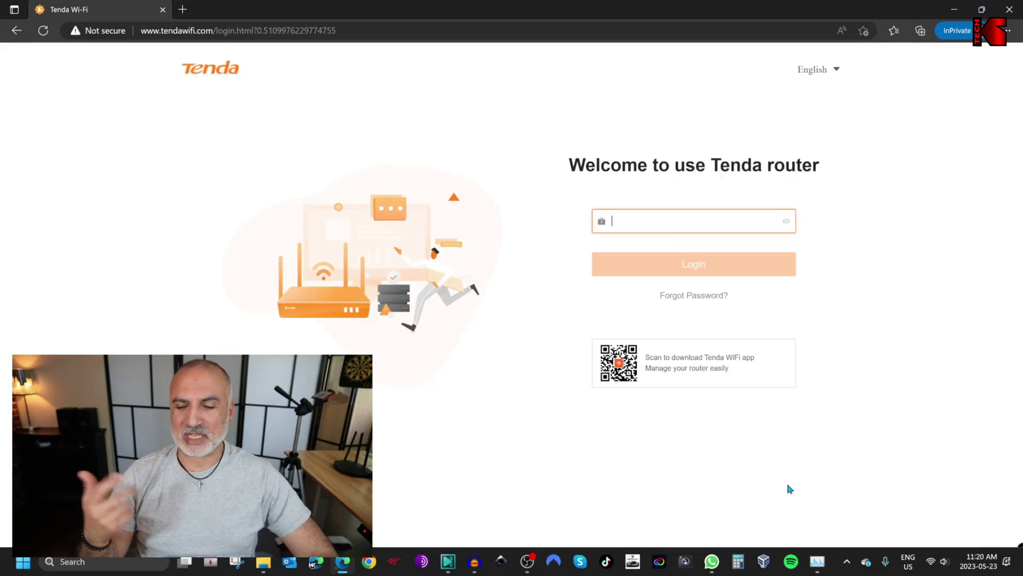
{"action": "left_click", "coordinate": [925, 556]}
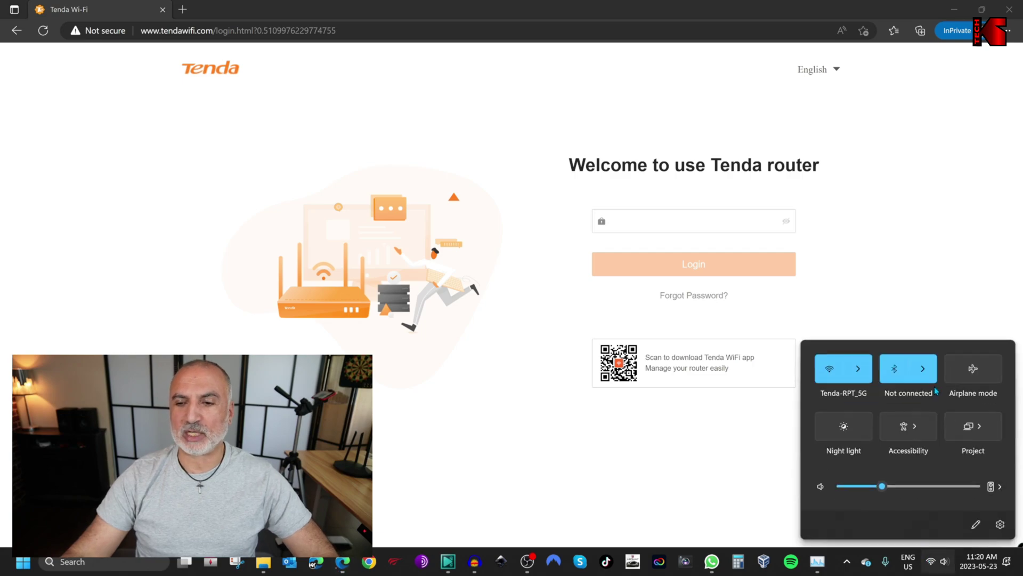
{"action": "left_click", "coordinate": [859, 371]}
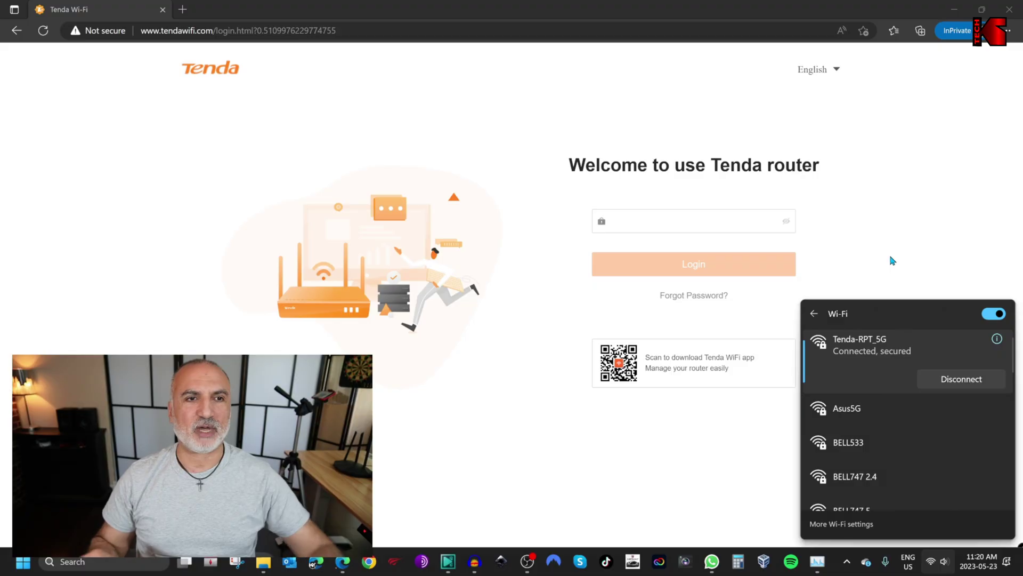
{"action": "left_click", "coordinate": [180, 220]}
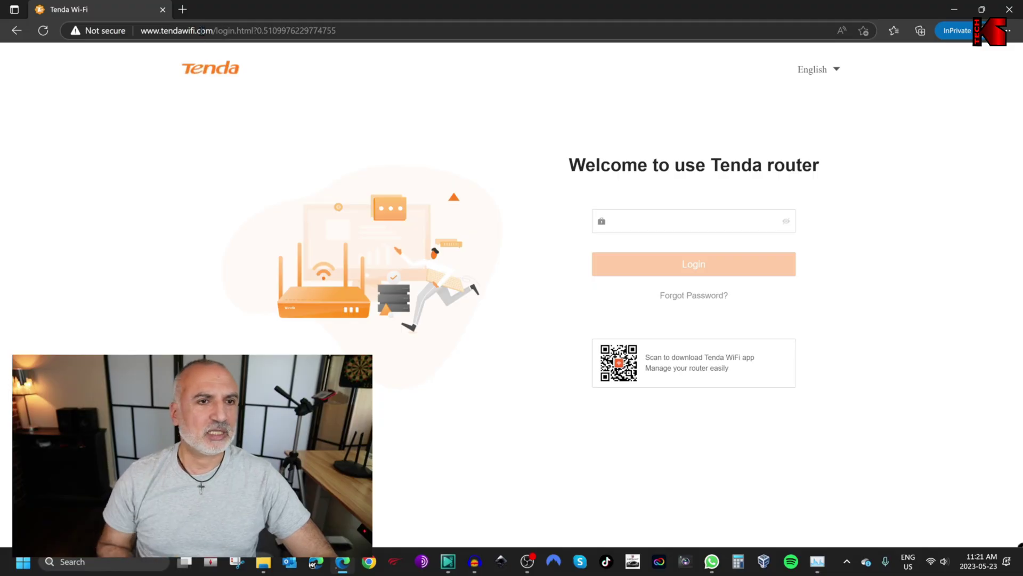
{"action": "left_click", "coordinate": [183, 11]}
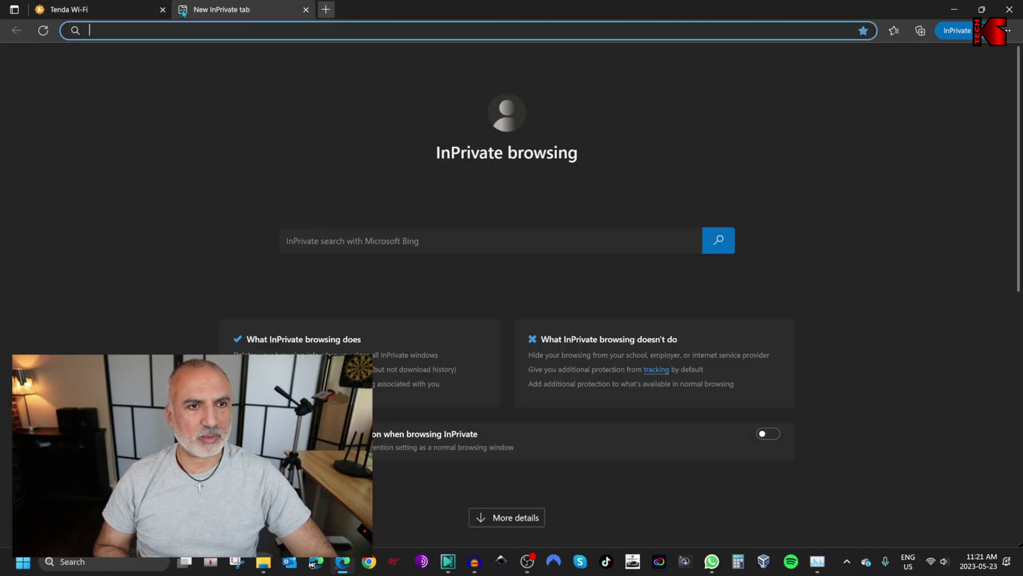
{"action": "type", "text": "knowledgesharingtech.com"}
{"action": "key", "text": "Return"}
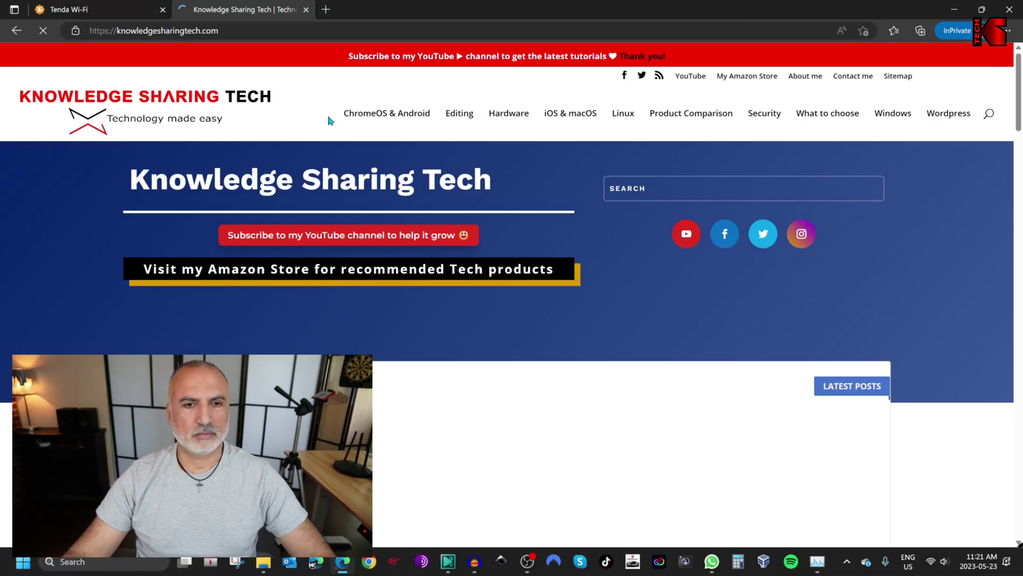
{"action": "left_click", "coordinate": [522, 336]}
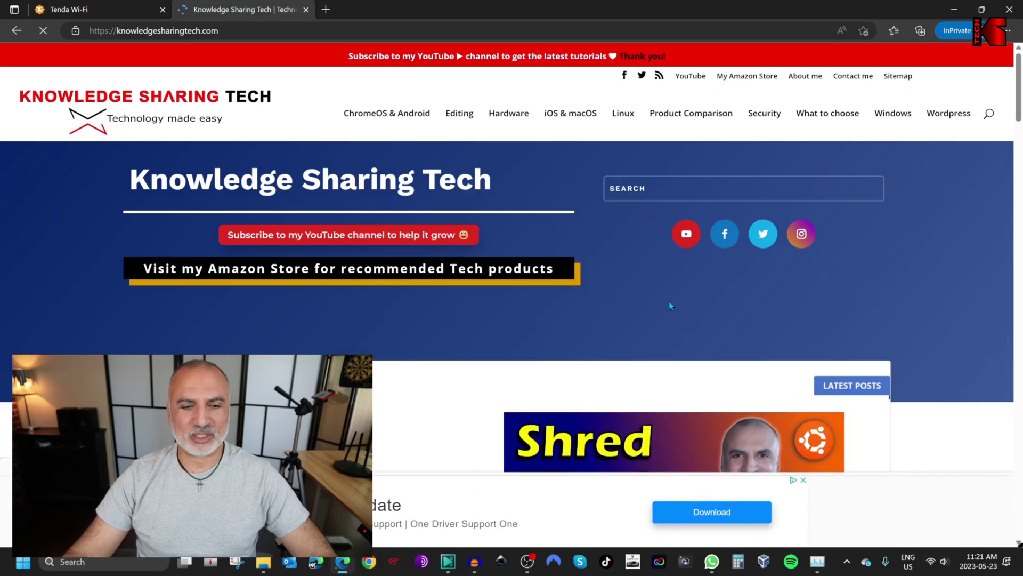
{"action": "scroll", "coordinate": [670, 302], "scroll_direction": "down", "scroll_amount": 5}
{"action": "scroll", "coordinate": [555, 291], "scroll_direction": "up", "scroll_amount": 5}
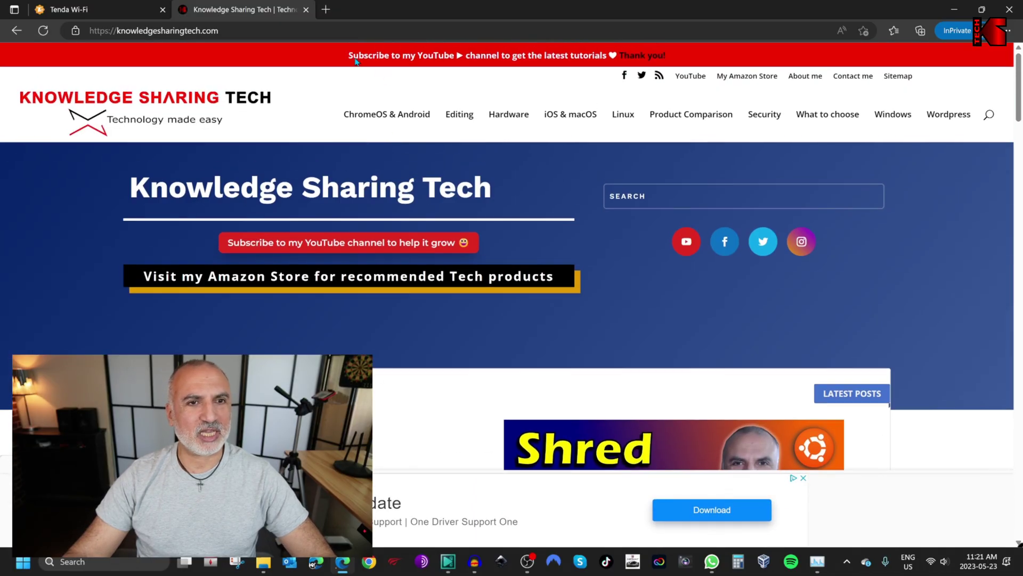
{"action": "left_click", "coordinate": [307, 10]}
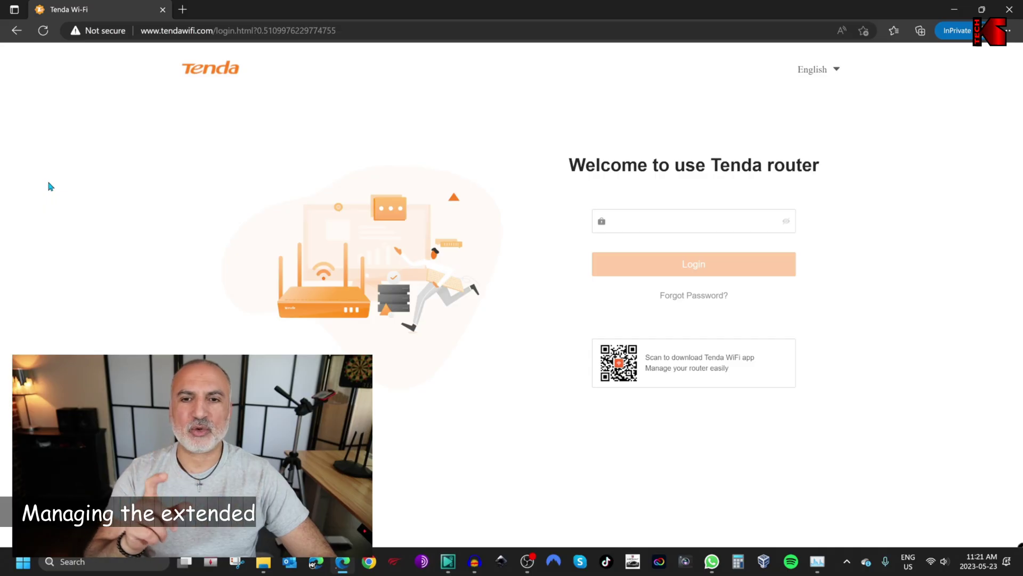
Log back in with the router password and open the More settings section
{"action": "left_click", "coordinate": [644, 221]}
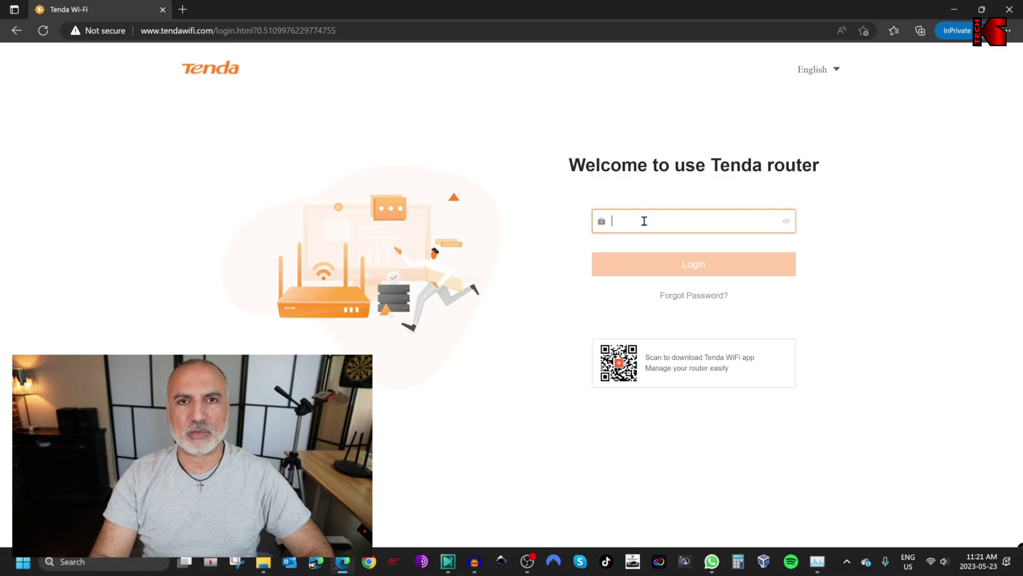
{"action": "type", "text": "***"}
{"action": "key", "text": "Return"}
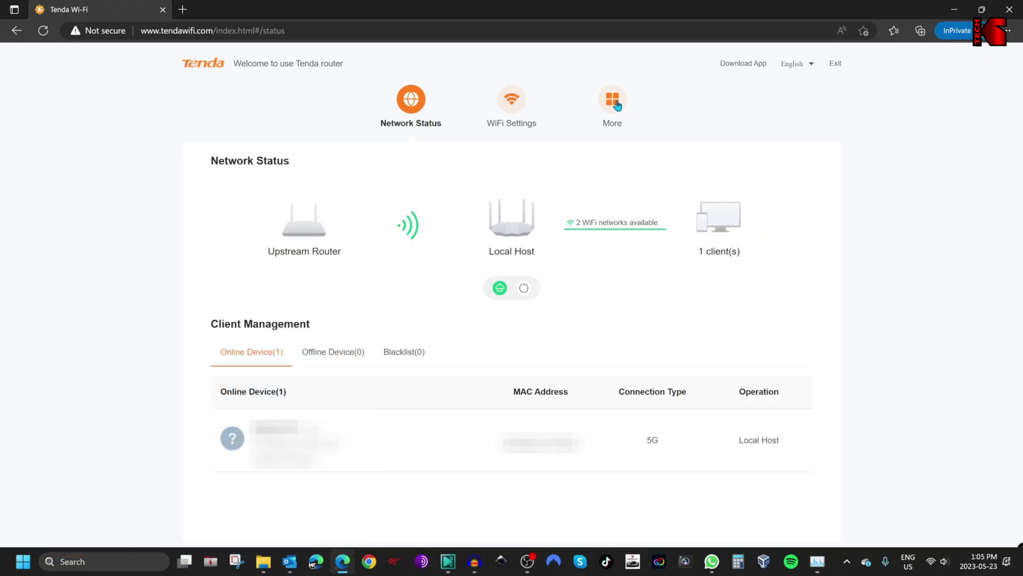
{"action": "left_click", "coordinate": [615, 103]}
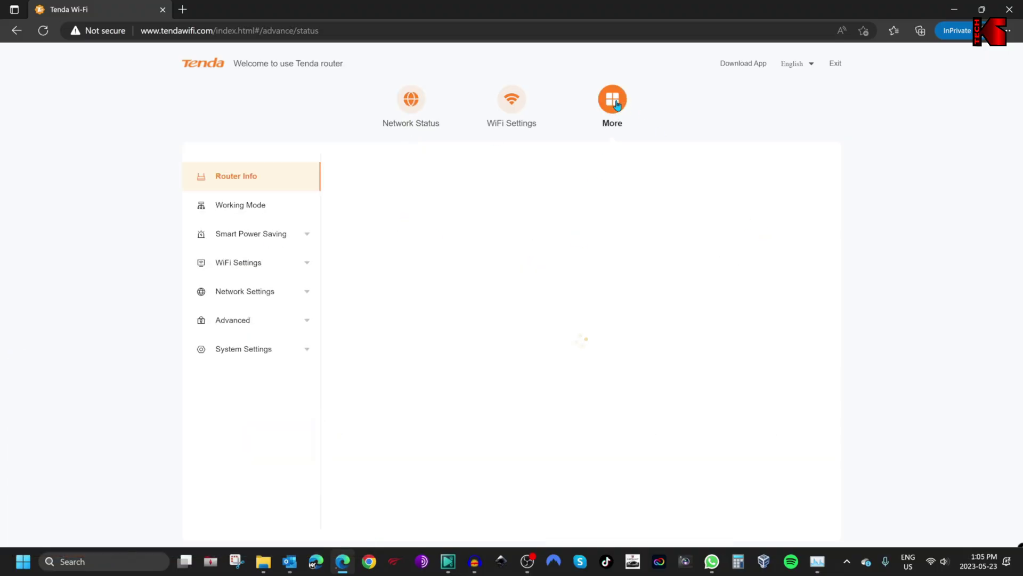
Open Working Mode and view Client+AP Mode's upstream settings, confirming Asus5G
{"action": "left_click", "coordinate": [232, 208]}
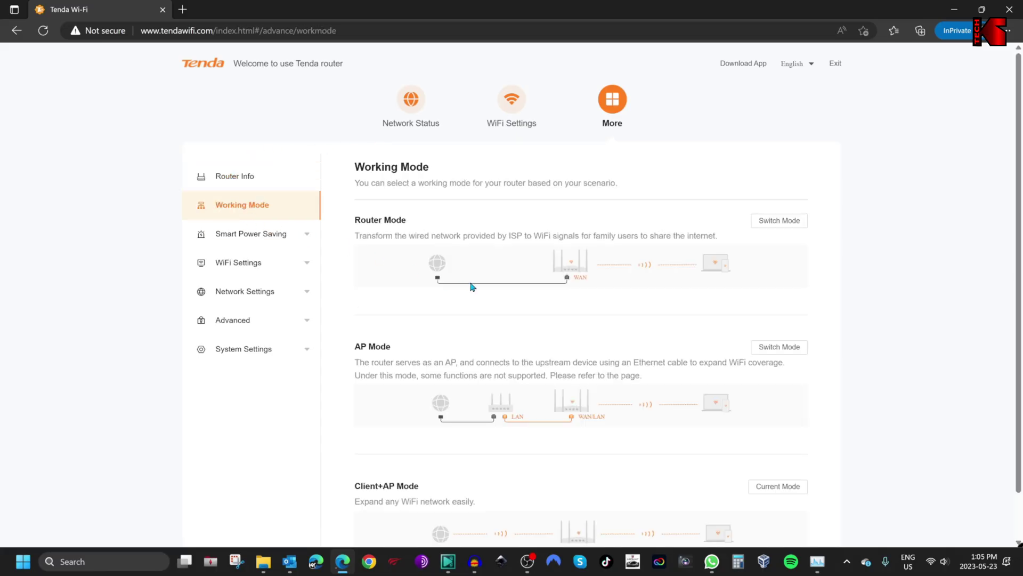
{"action": "scroll", "coordinate": [528, 274], "scroll_direction": "down", "scroll_amount": 1}
{"action": "scroll", "coordinate": [528, 274], "scroll_direction": "down", "scroll_amount": 1}
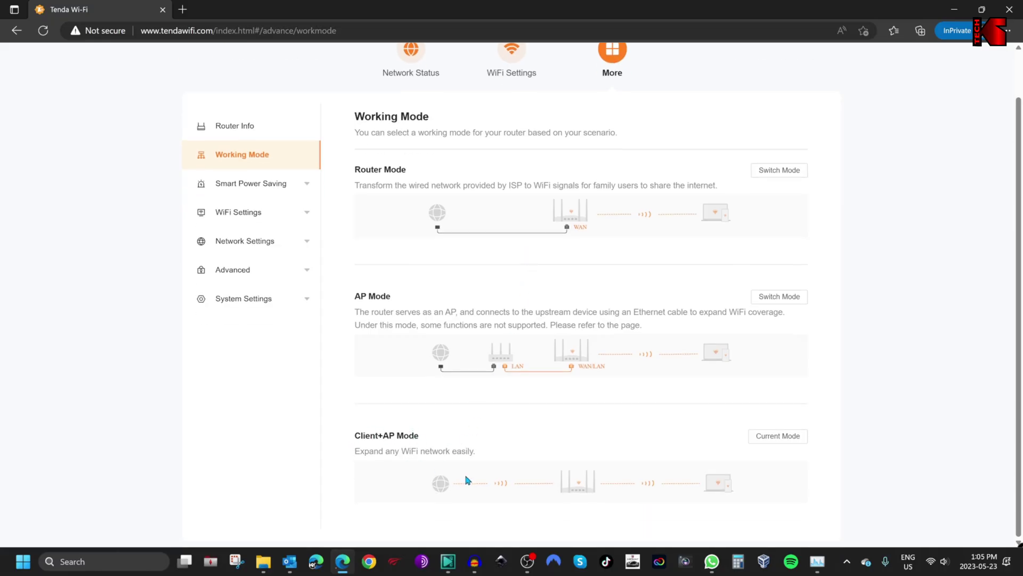
{"action": "left_click", "coordinate": [778, 436]}
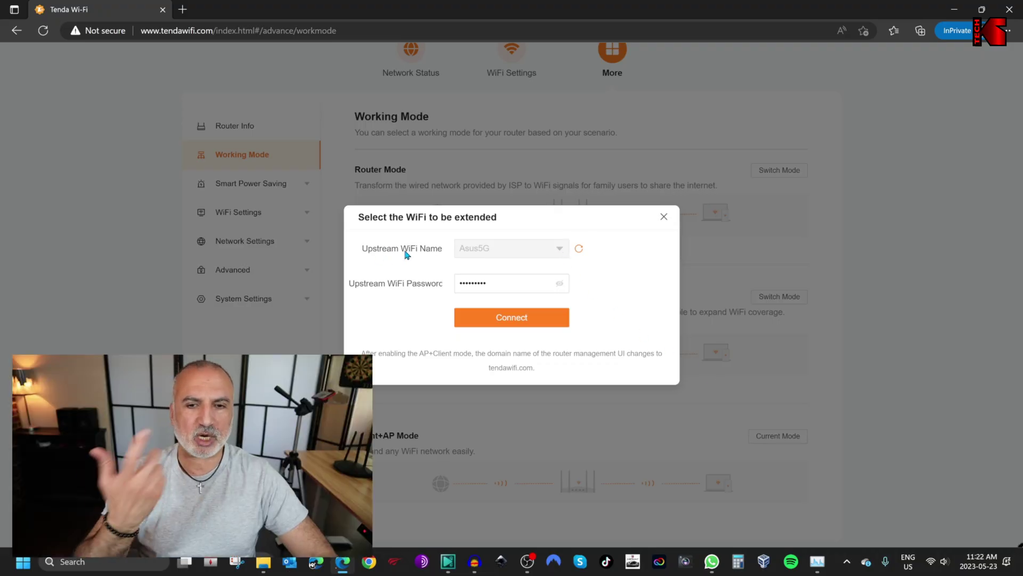
{"action": "left_click", "coordinate": [580, 250]}
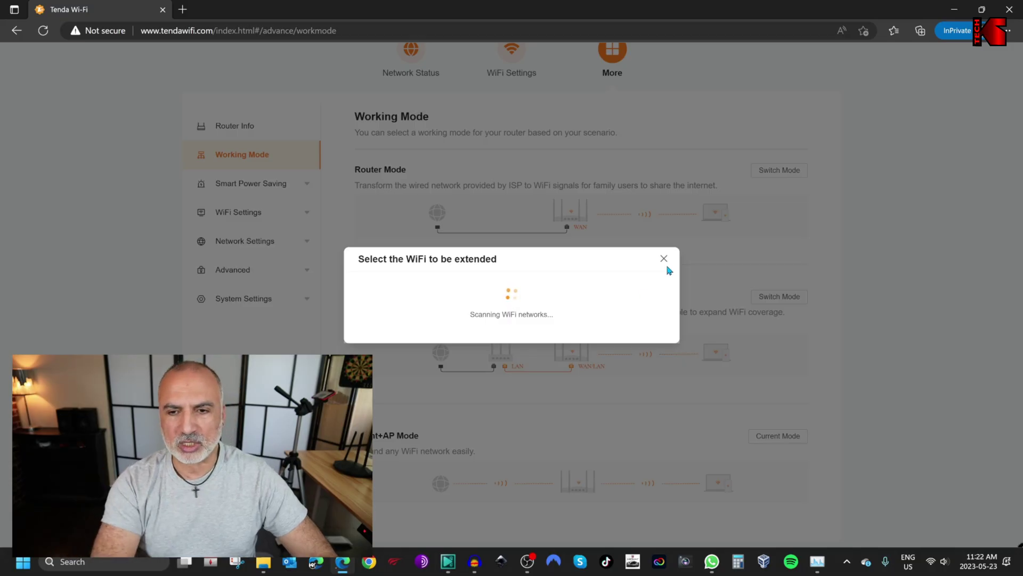
{"action": "left_click", "coordinate": [565, 266]}
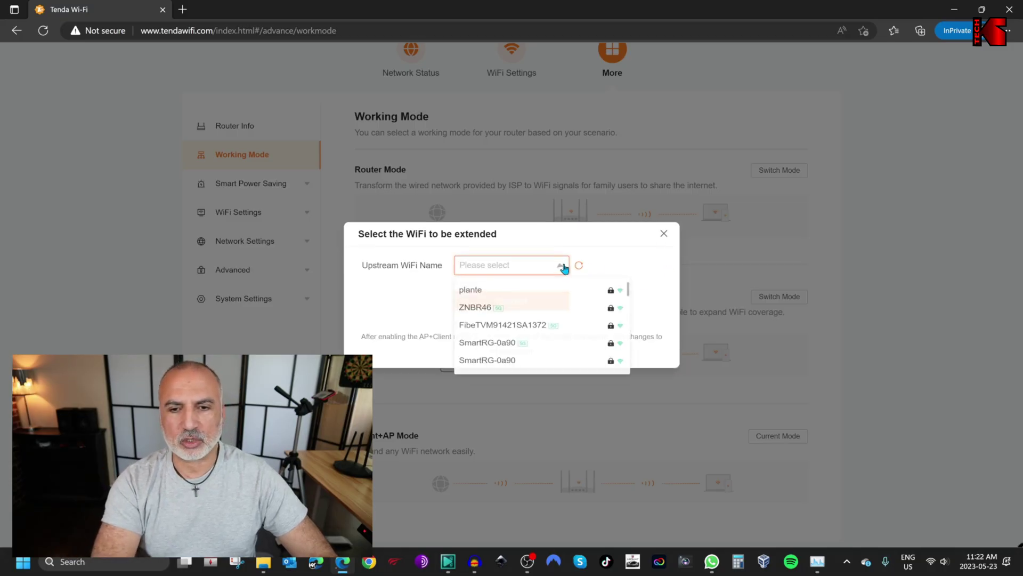
{"action": "left_click", "coordinate": [664, 234]}
{"action": "left_click", "coordinate": [779, 434]}
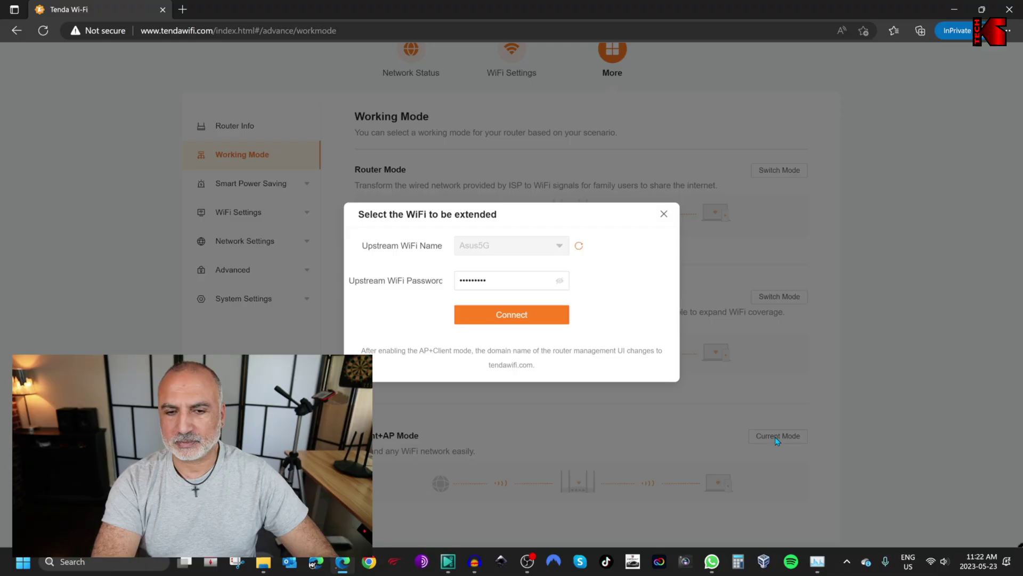
{"action": "left_click", "coordinate": [528, 286]}
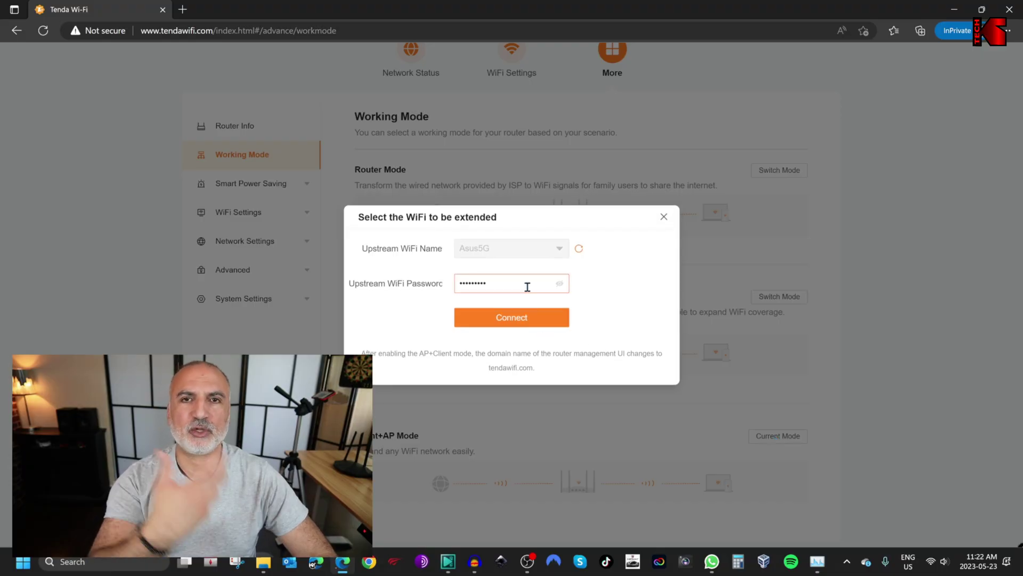